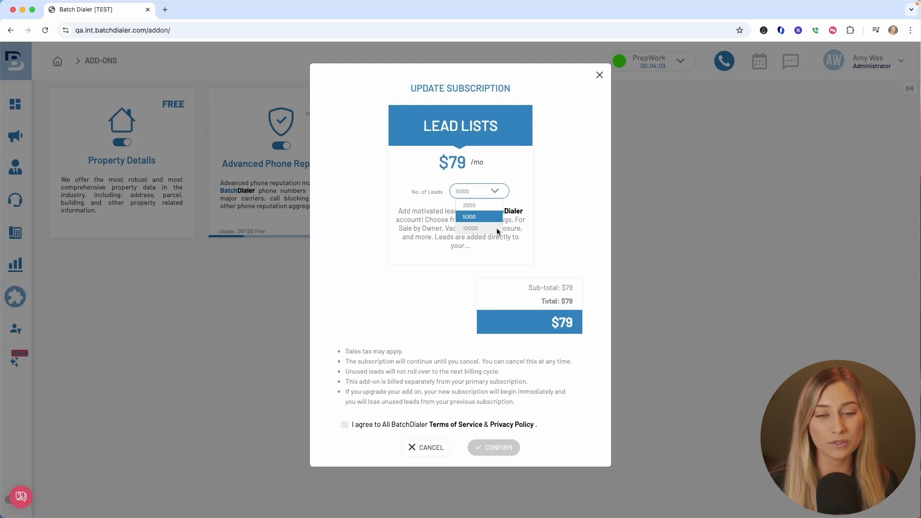
# Close the subscription update without changes and open the lead lists page with the location set to Phoenix, AZ
pyautogui.click(600, 75)
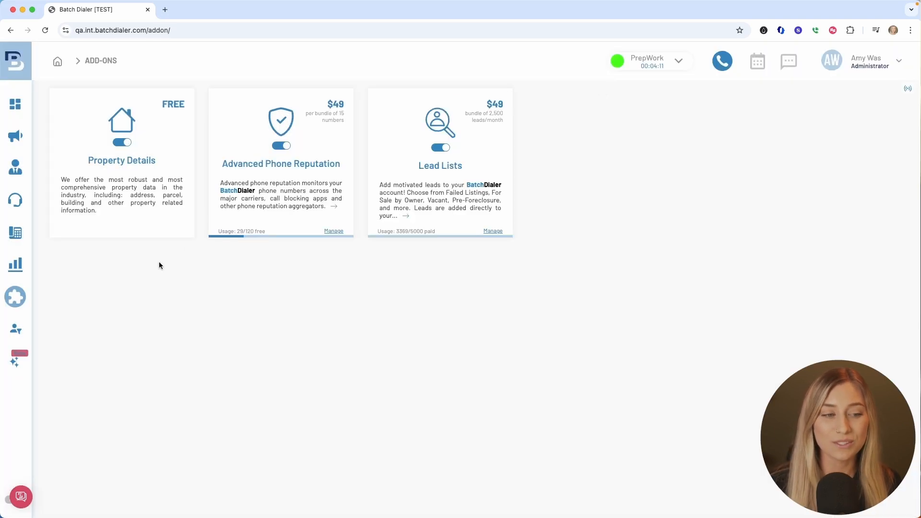
pyautogui.click(15, 329)
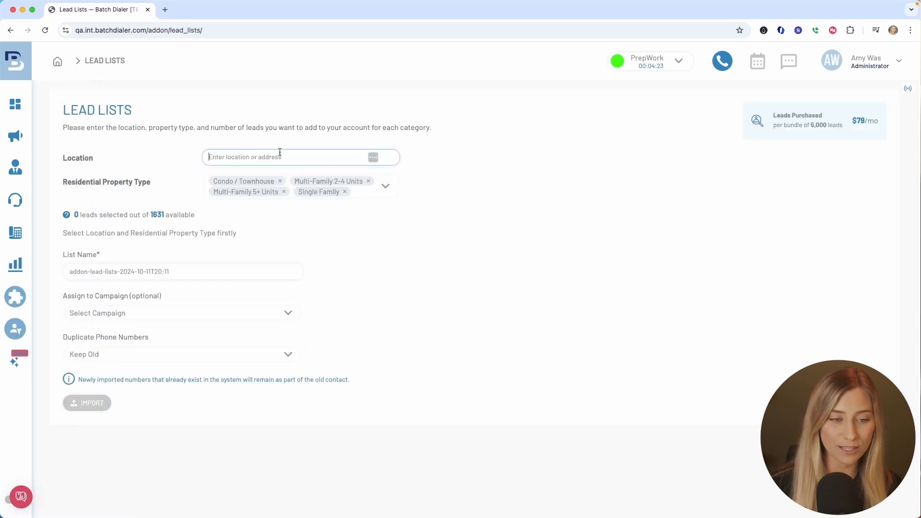
pyautogui.write('phoenix')
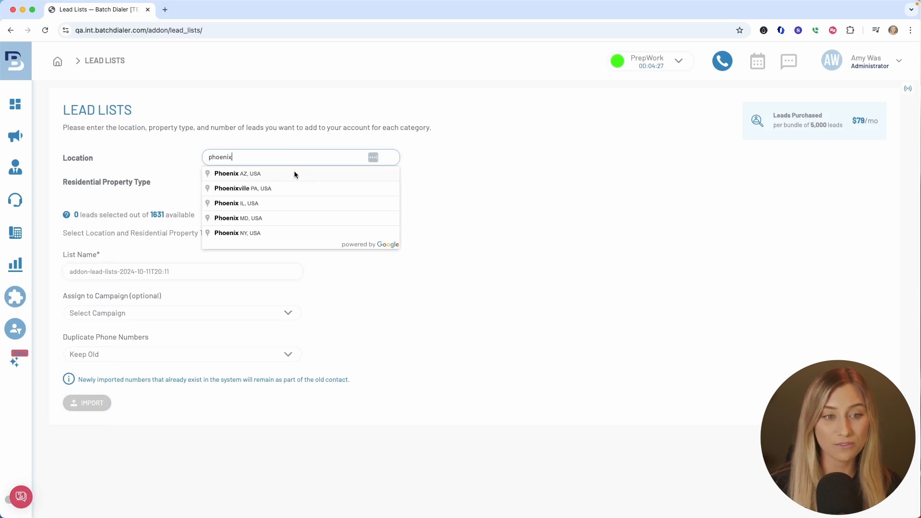
pyautogui.click(295, 173)
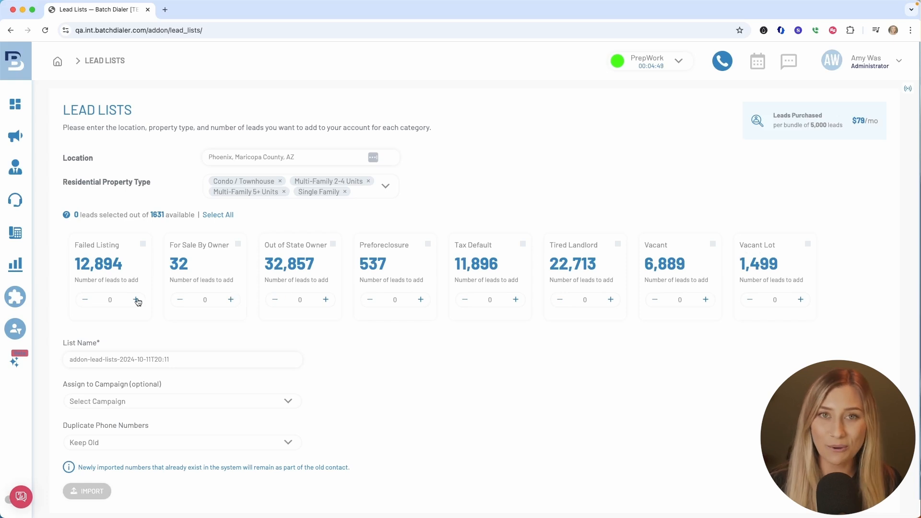
# Set the number of leads to add to 100 each for Failed Listing, Tax Default and Vacant
pyautogui.click(110, 300)
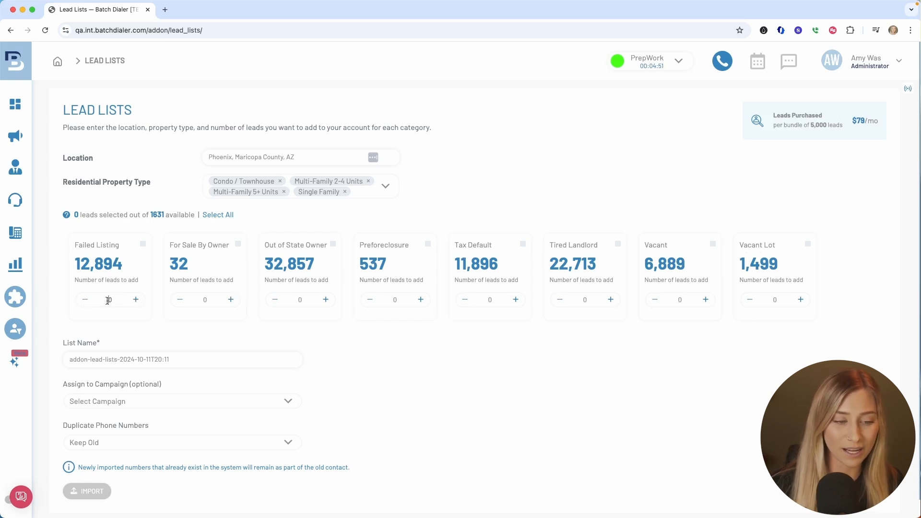
pyautogui.write('100')
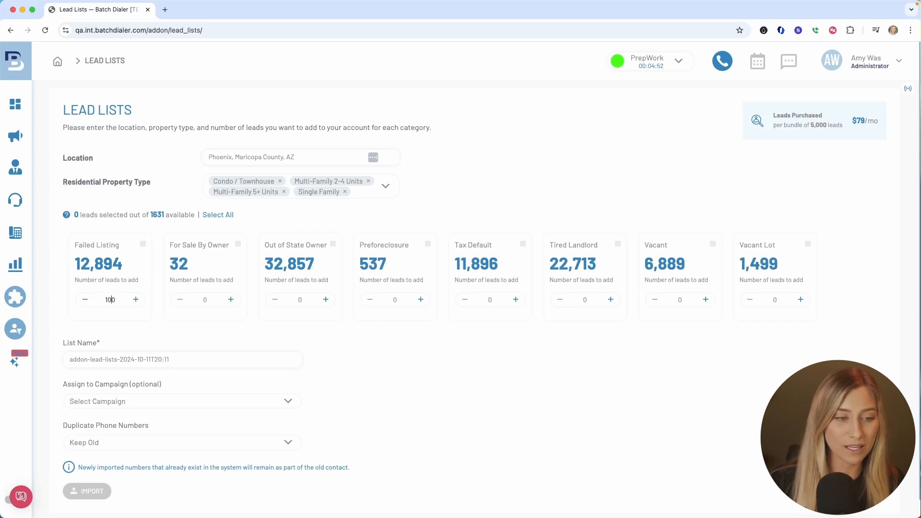
pyautogui.click(488, 298)
pyautogui.write('100')
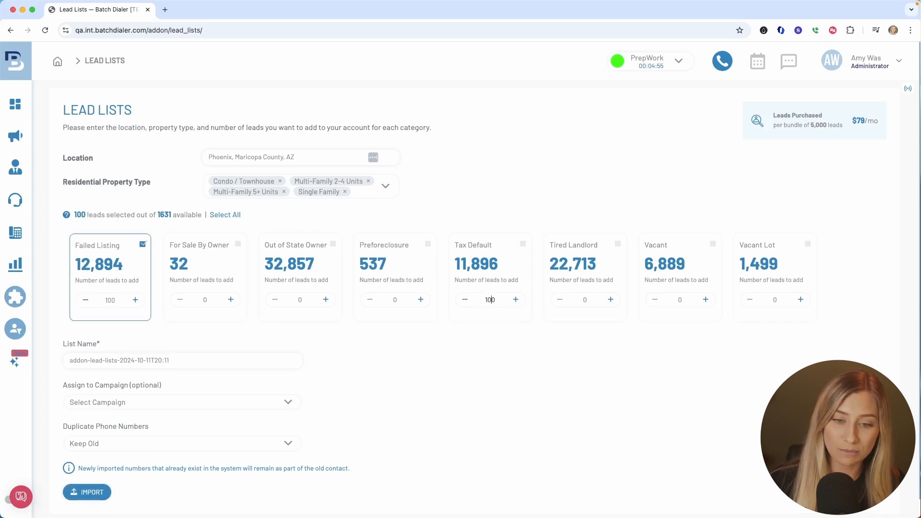
pyautogui.click(677, 300)
pyautogui.write('100')
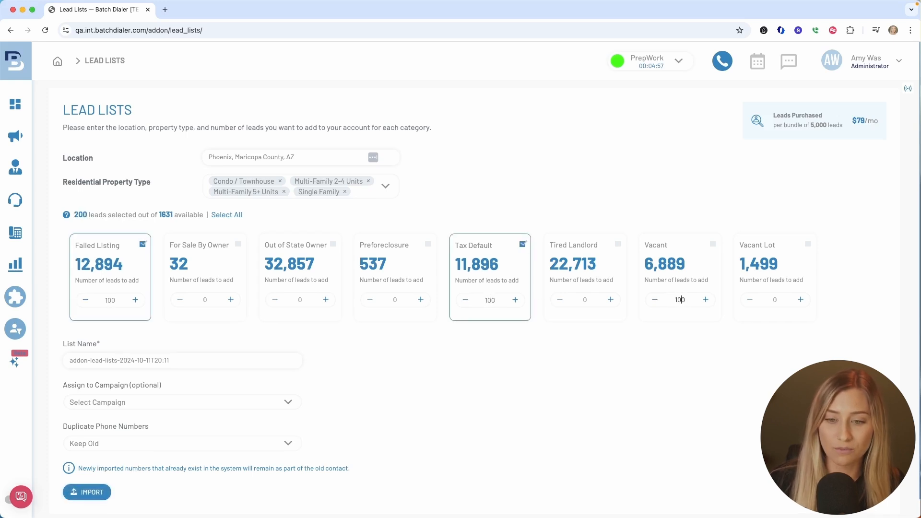
pyautogui.click(608, 363)
# Replace the default list name with "motivated leads in AZ"
pyautogui.moveTo(188, 361); pyautogui.dragTo(69, 357)
pyautogui.click(69, 357)
pyautogui.click(202, 358)
pyautogui.moveTo(203, 358); pyautogui.dragTo(74, 357)
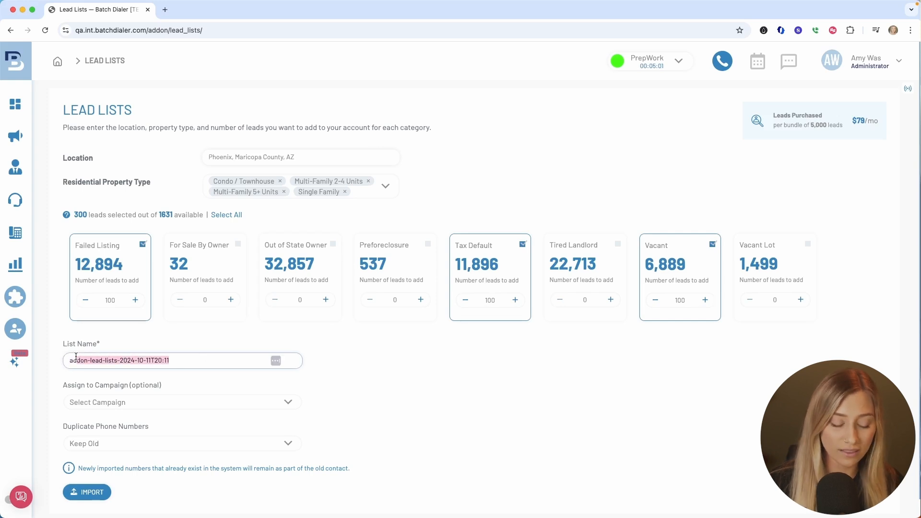
pyautogui.write('a')
pyautogui.press('BackSpace')
pyautogui.write('mot')
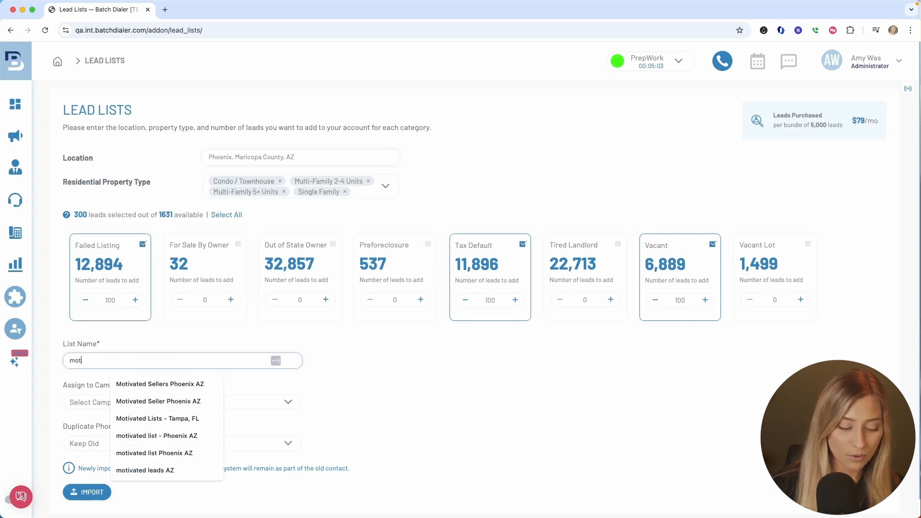
pyautogui.write('ivated')
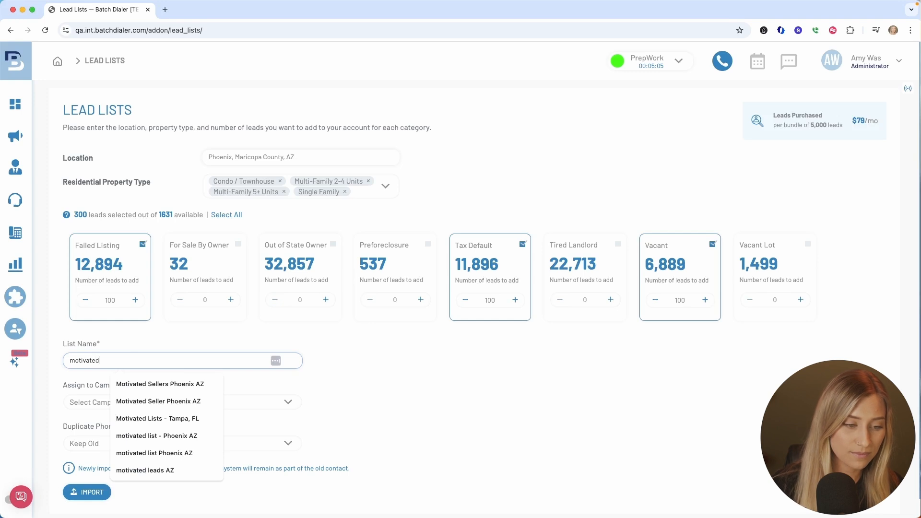
pyautogui.write(' leads i')
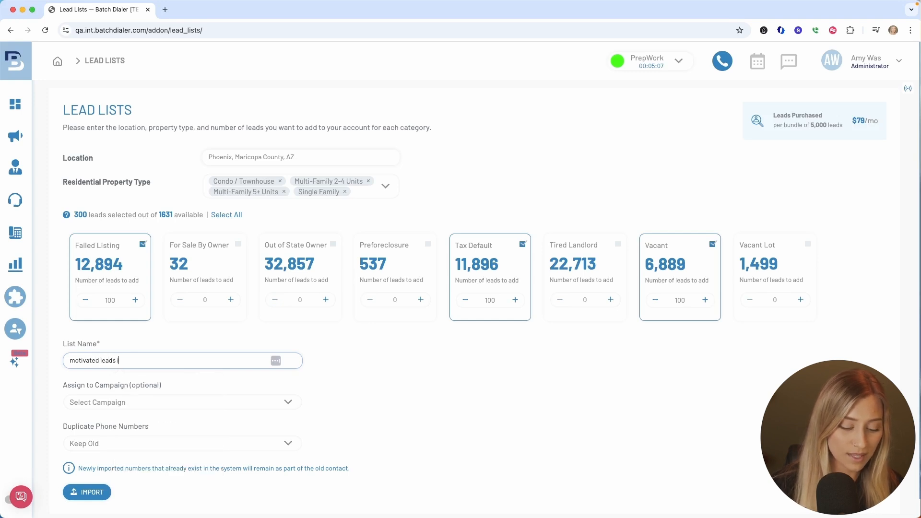
pyautogui.write('n AZ')
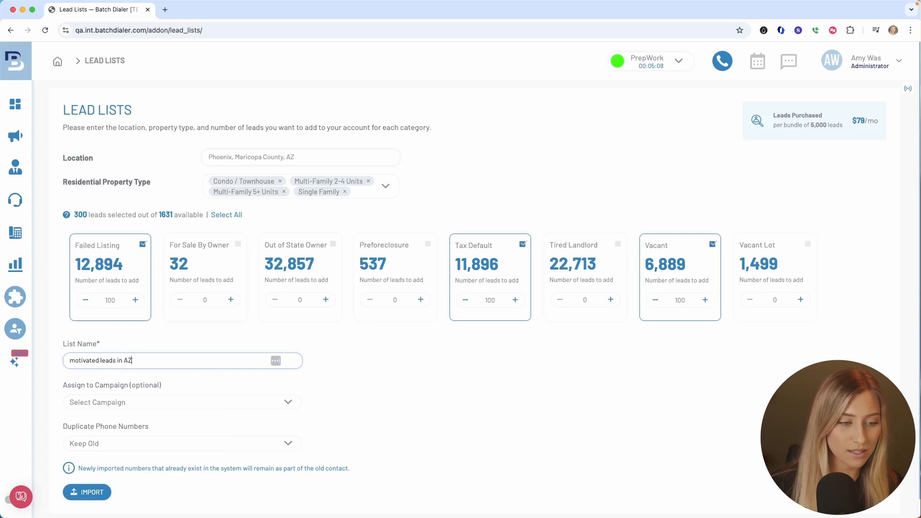
# Assign the list to the Motivated Lead Lists campaign and import the leads with duplicate phone numbers set to Keep Old
pyautogui.click(175, 402)
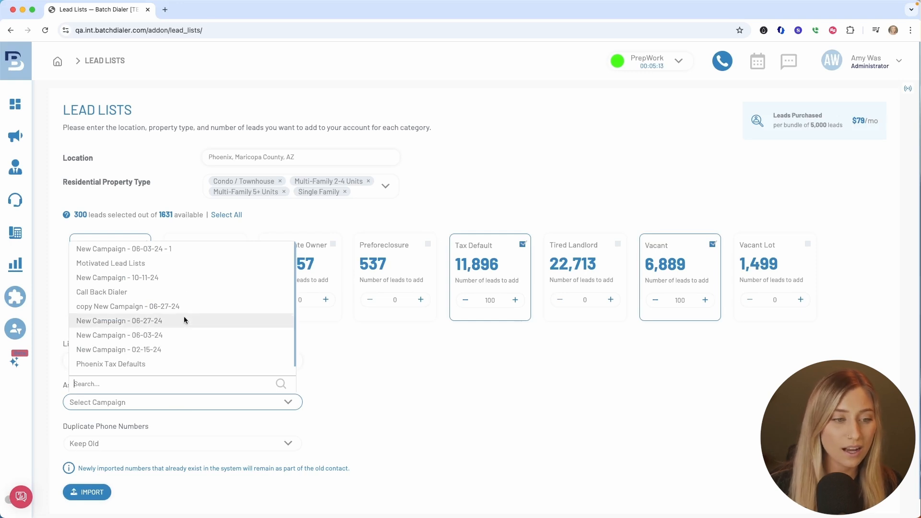
pyautogui.click(186, 265)
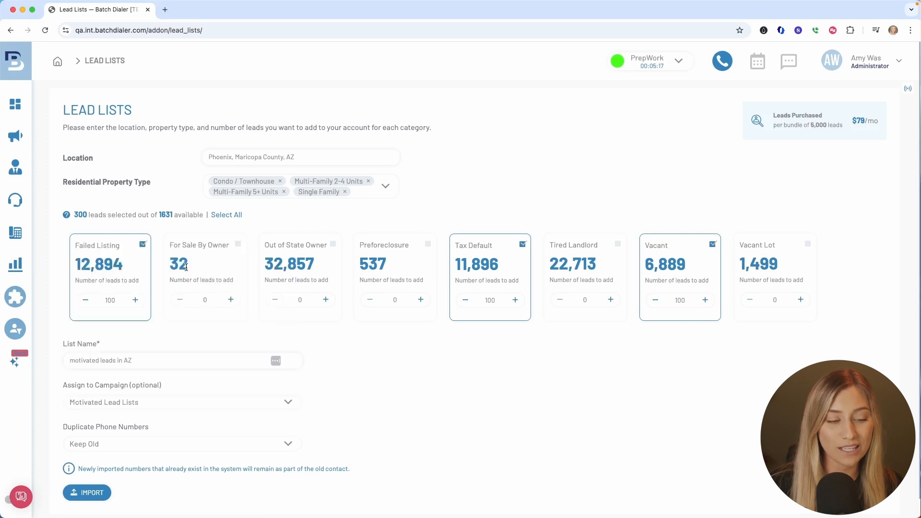
pyautogui.click(179, 443)
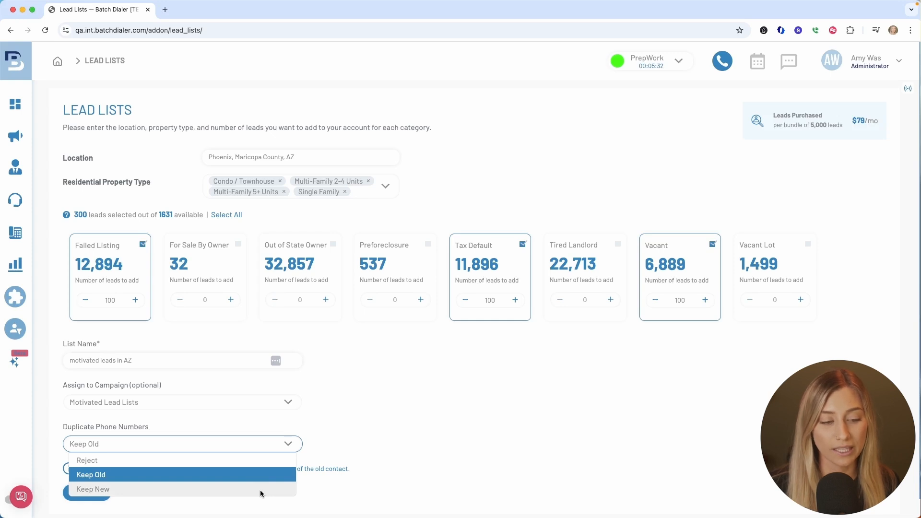
pyautogui.click(344, 491)
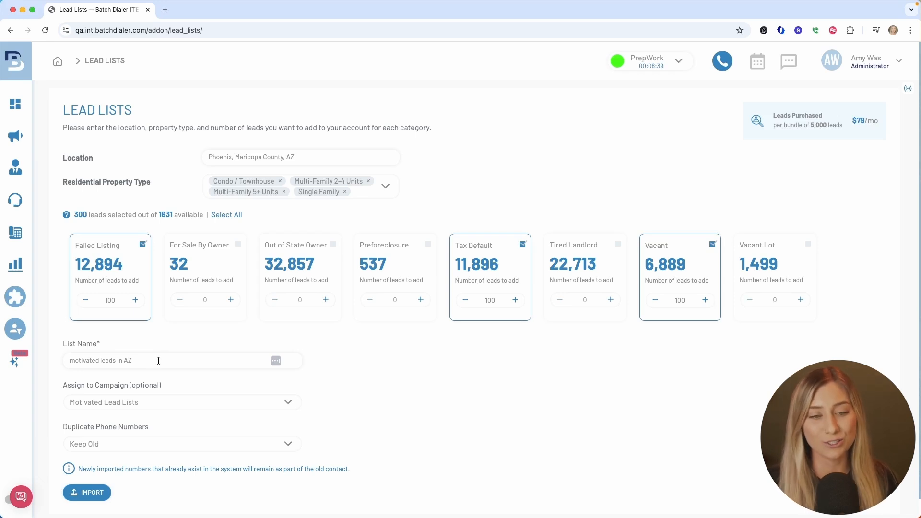
pyautogui.click(104, 490)
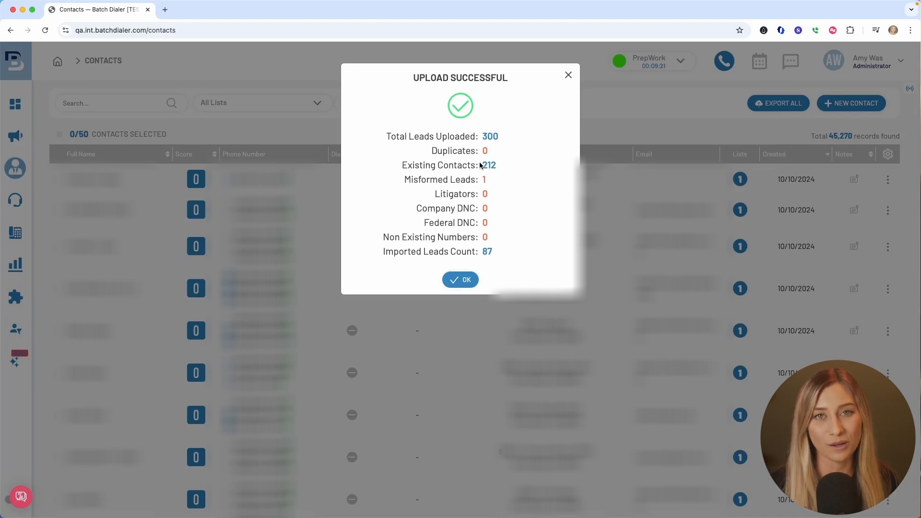
pyautogui.click(461, 279)
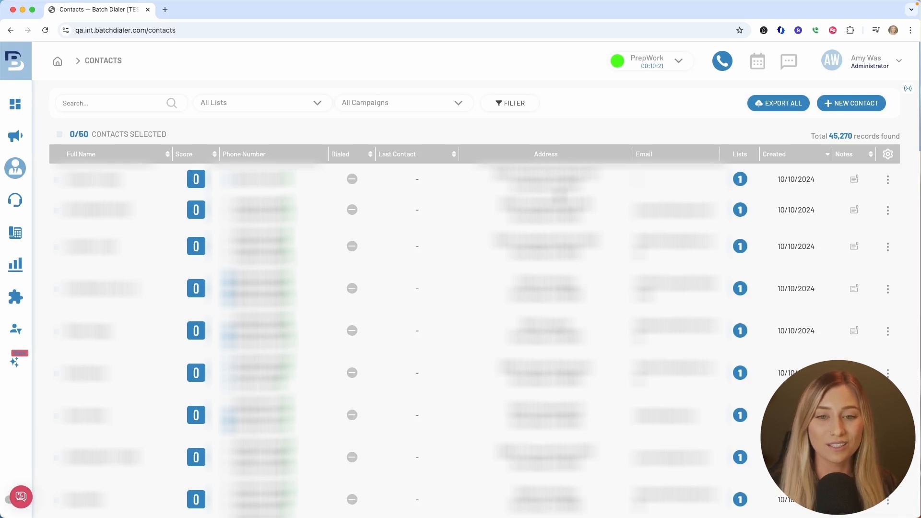
# Join the Motivated Lead Lists campaign in the dialer and load the next lead
pyautogui.click(720, 63)
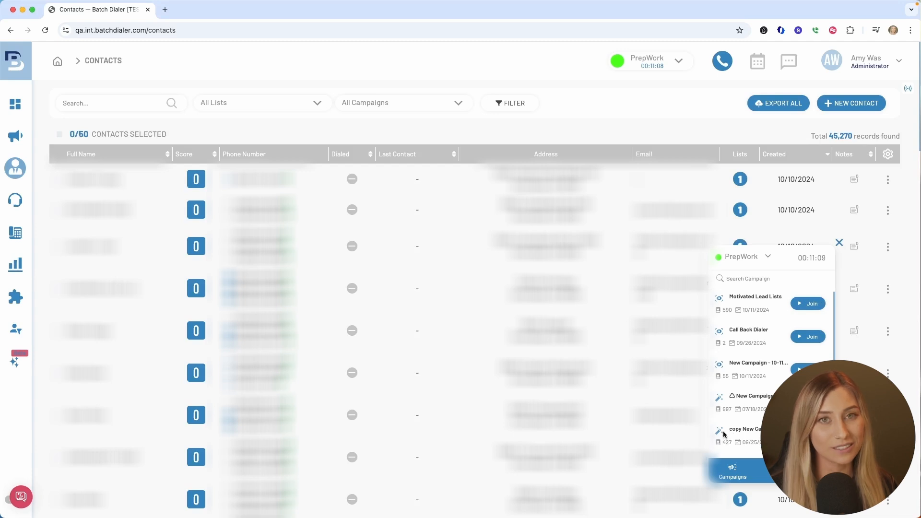
pyautogui.moveTo(722, 439)
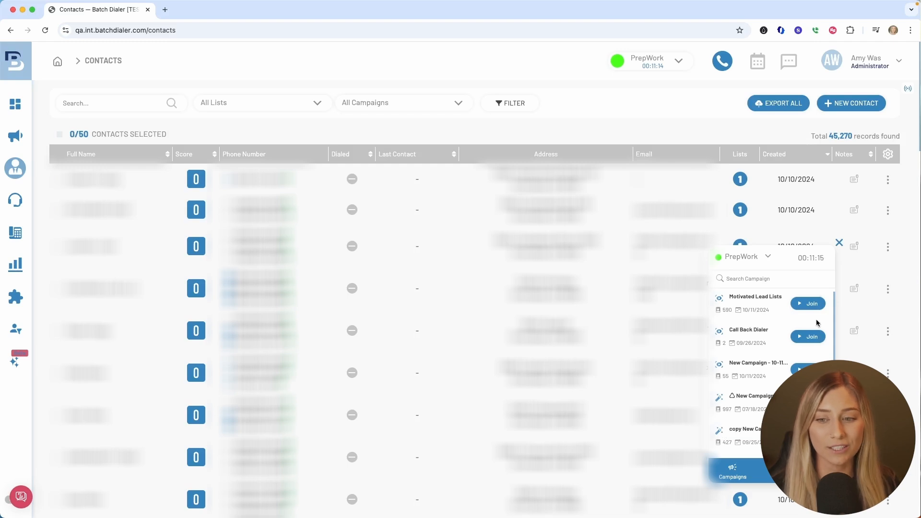
pyautogui.click(810, 305)
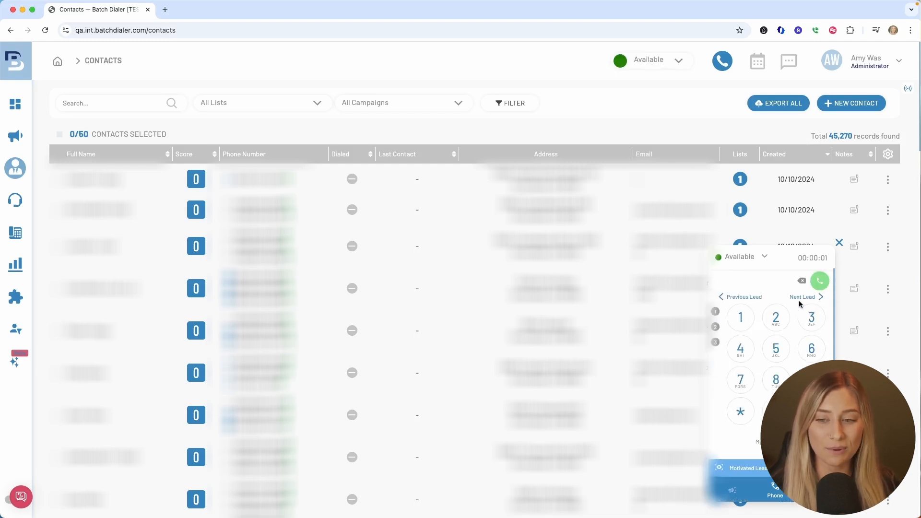
pyautogui.click(799, 298)
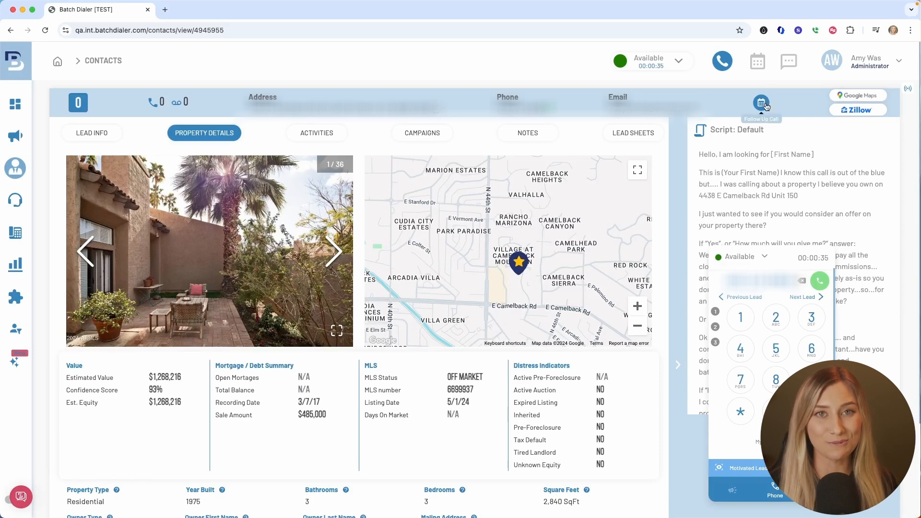
# Call the loaded lead, end the call and choose Successful Sale as the call result
pyautogui.click(828, 280)
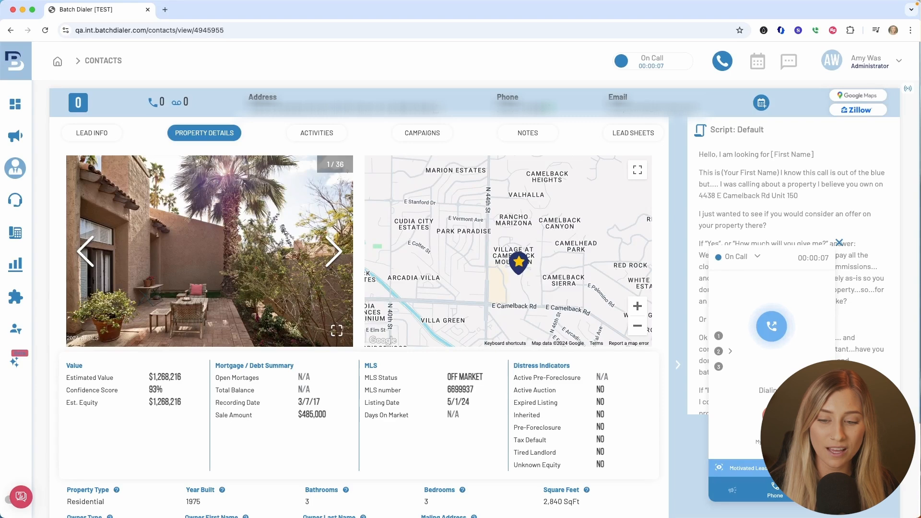
pyautogui.click(771, 415)
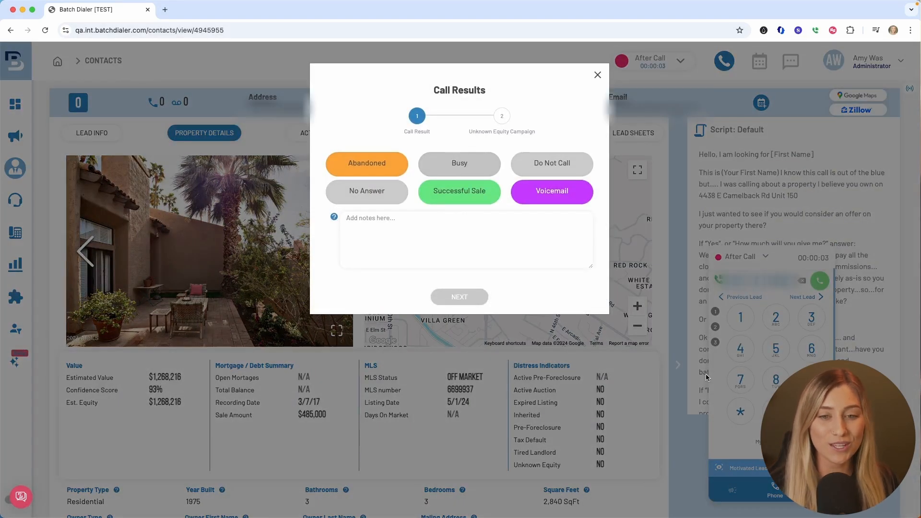
pyautogui.click(567, 164)
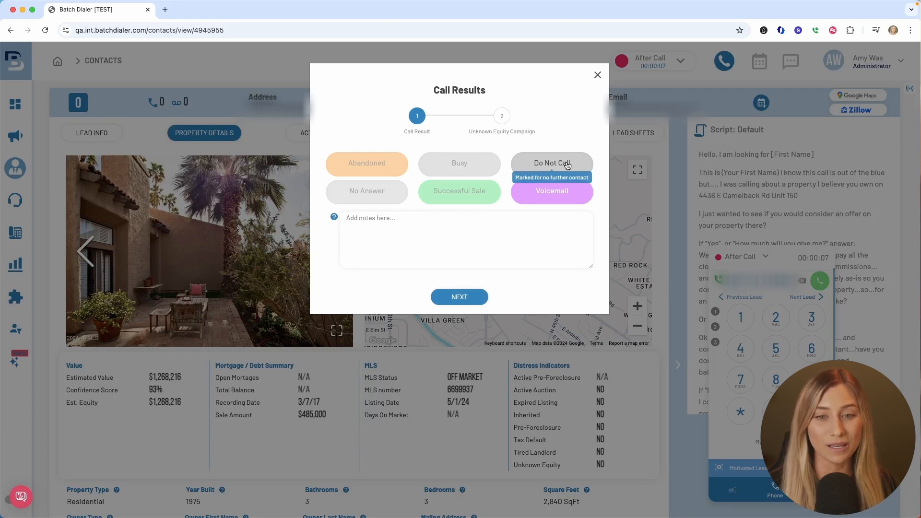
pyautogui.click(478, 193)
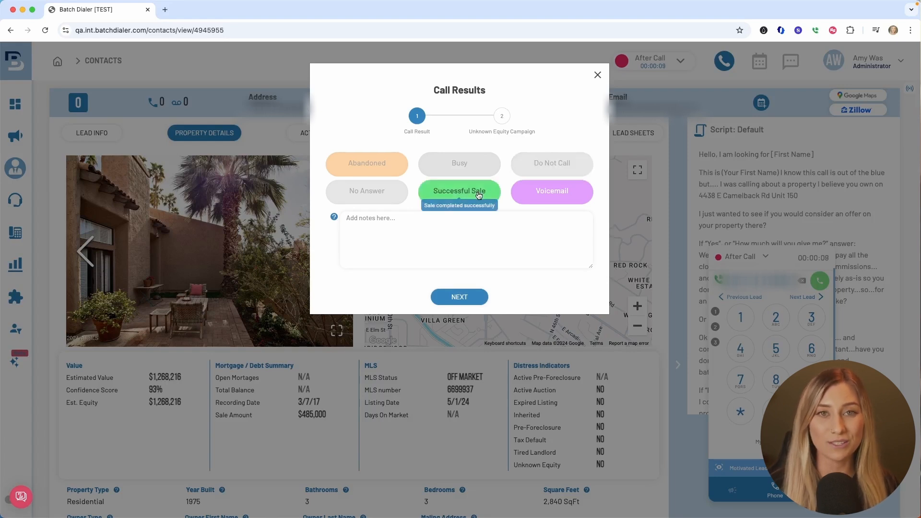